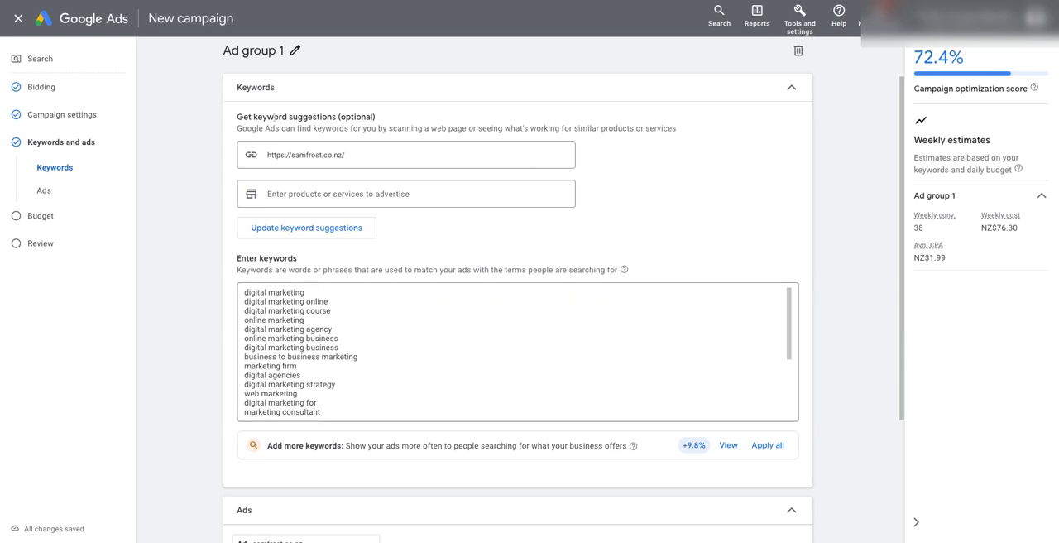
Examine the website address used as the source of keyword suggestions for the ad group.
{"action": "left_click", "coordinate": [350, 154]}
{"action": "left_click_drag", "start_coordinate": [350, 154], "coordinate": [253, 156]}
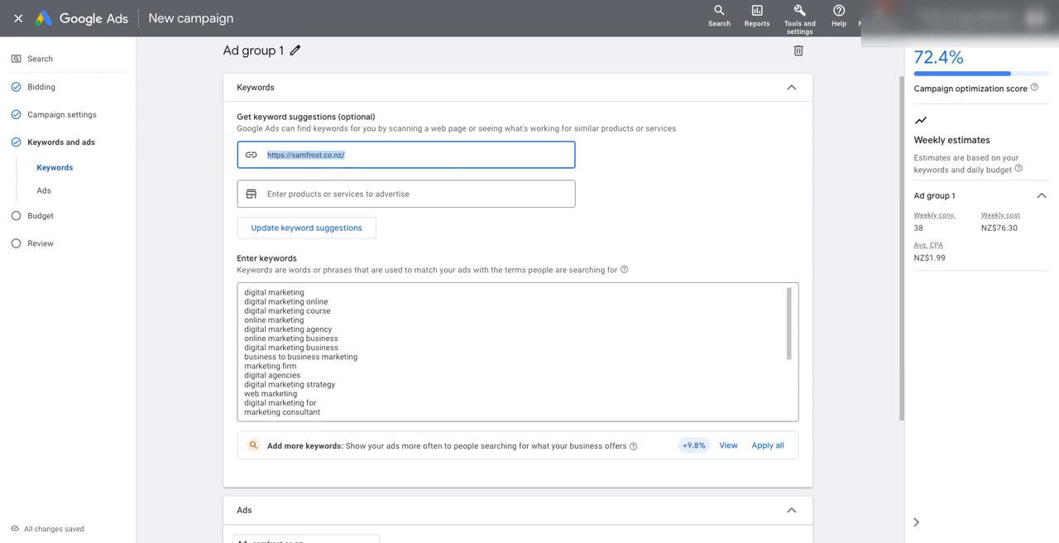
{"action": "left_click", "coordinate": [401, 154]}
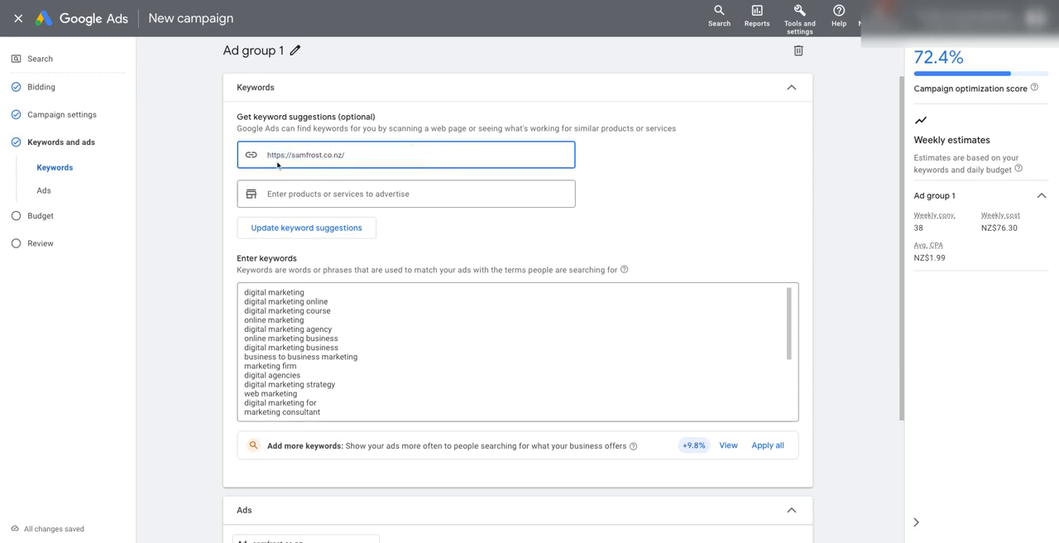
{"action": "left_click_drag", "start_coordinate": [372, 165], "coordinate": [268, 156]}
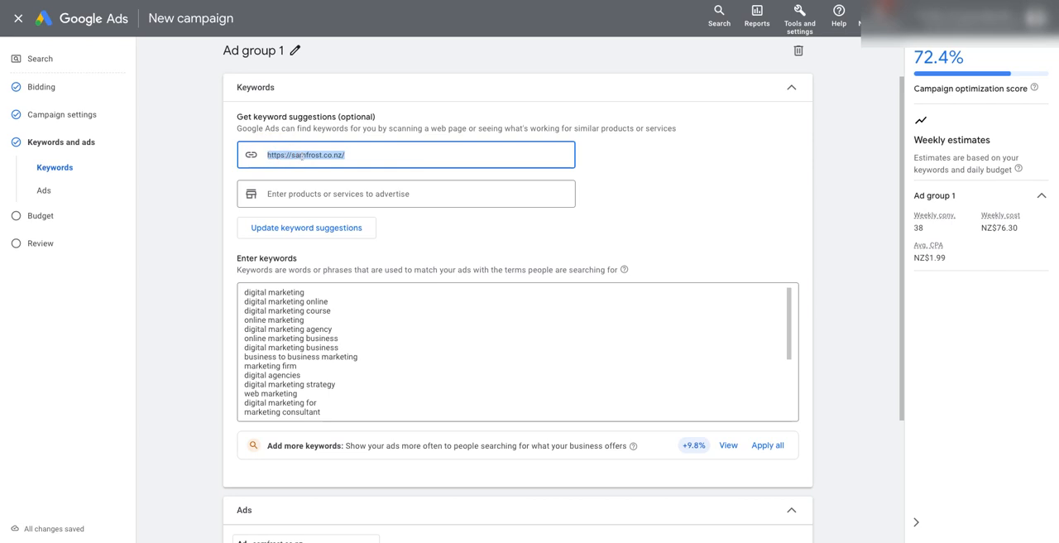
{"action": "left_click", "coordinate": [366, 375]}
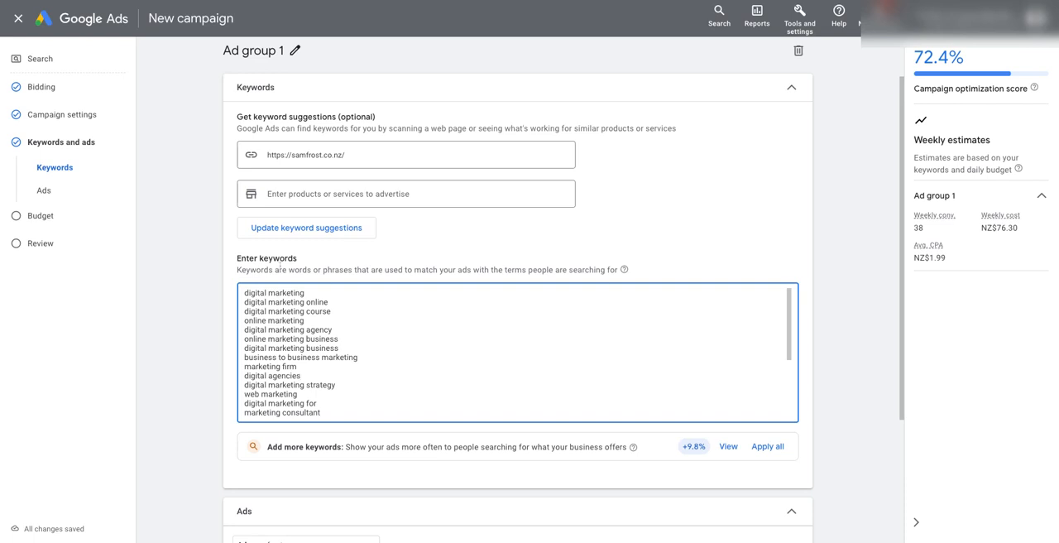
{"action": "left_click", "coordinate": [371, 159]}
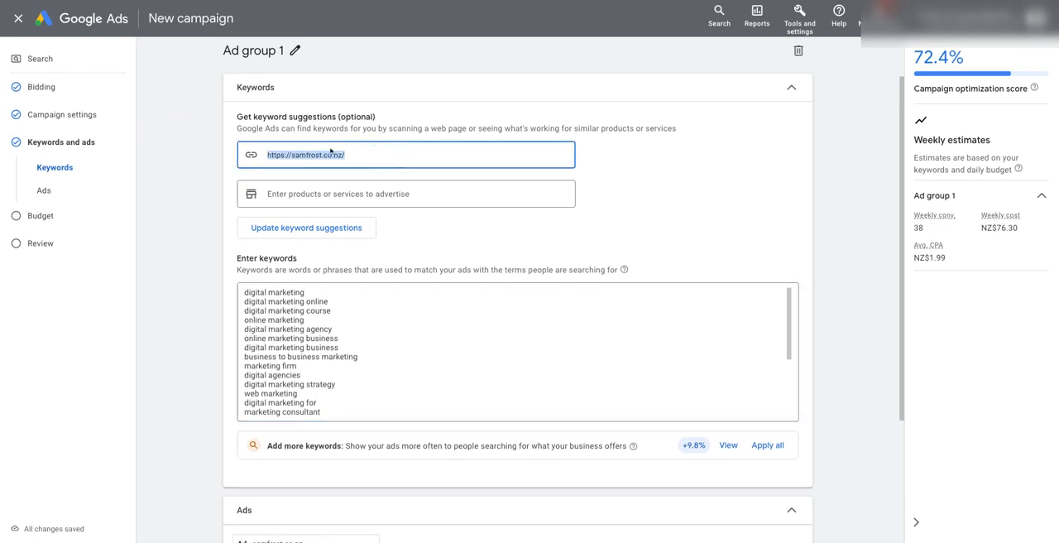
{"action": "left_click", "coordinate": [498, 248]}
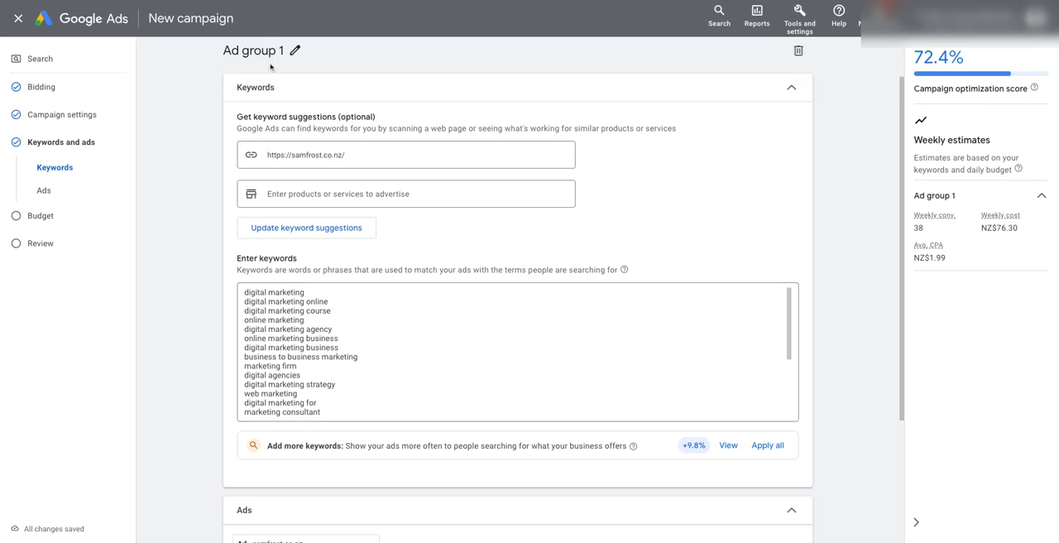
Review the suggested keywords for the ad group, focusing on entries such as "digital marketing strategy".
{"action": "left_click", "coordinate": [357, 357]}
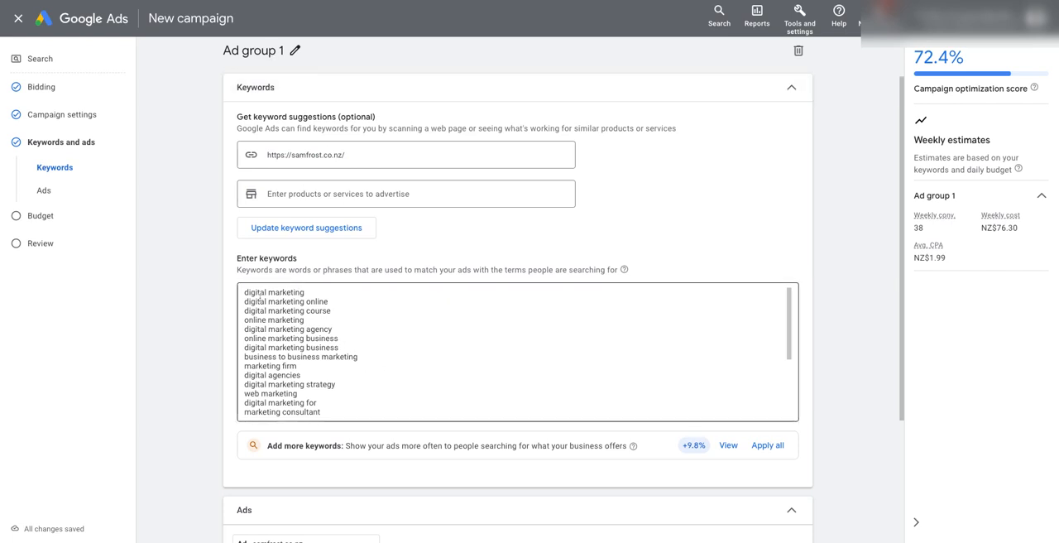
{"action": "left_click_drag", "start_coordinate": [248, 293], "coordinate": [433, 448]}
{"action": "left_click", "coordinate": [442, 373]}
{"action": "scroll", "coordinate": [442, 374], "scroll_direction": "up", "scroll_amount": 5}
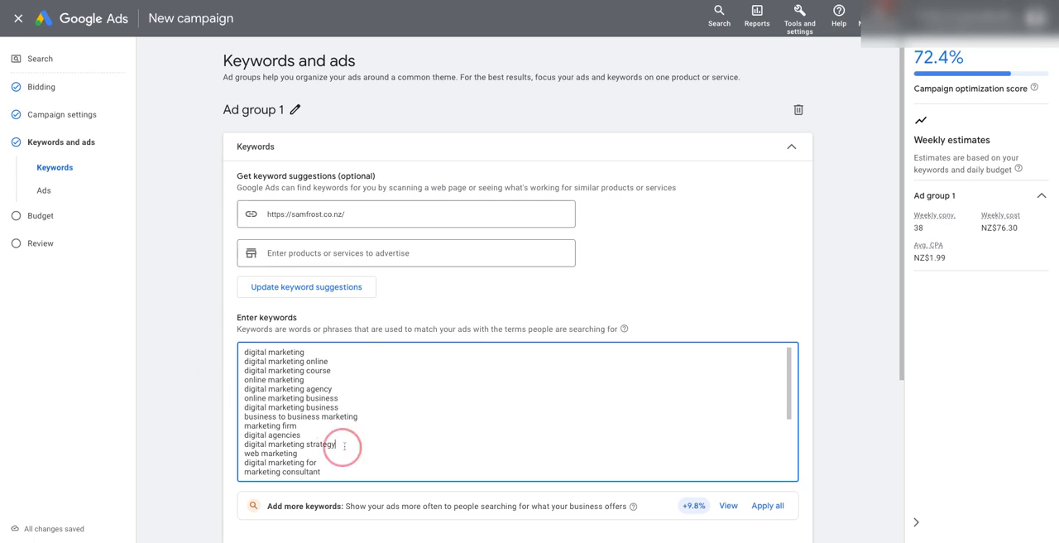
{"action": "left_click_drag", "start_coordinate": [343, 448], "coordinate": [245, 444]}
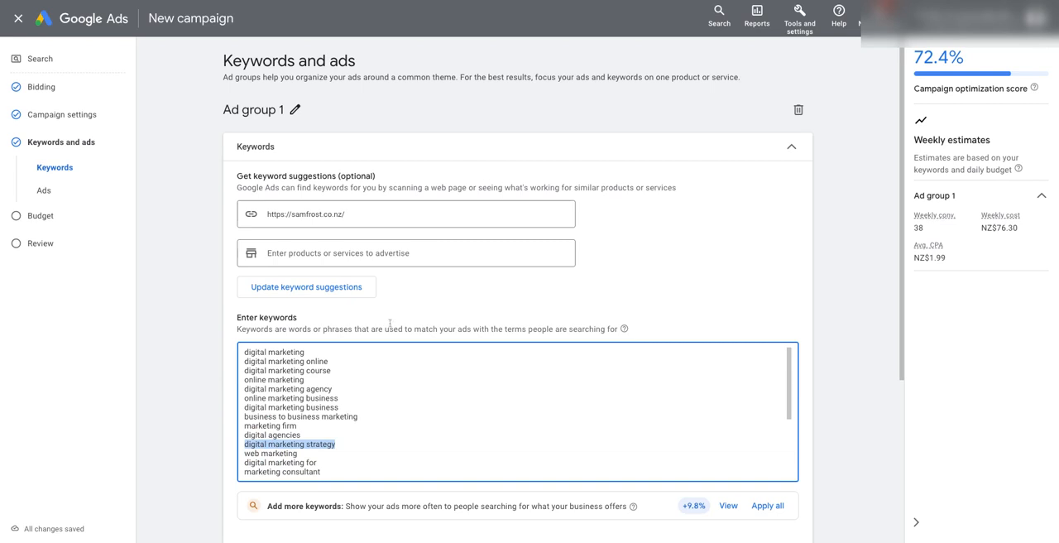
{"action": "left_click", "coordinate": [655, 276]}
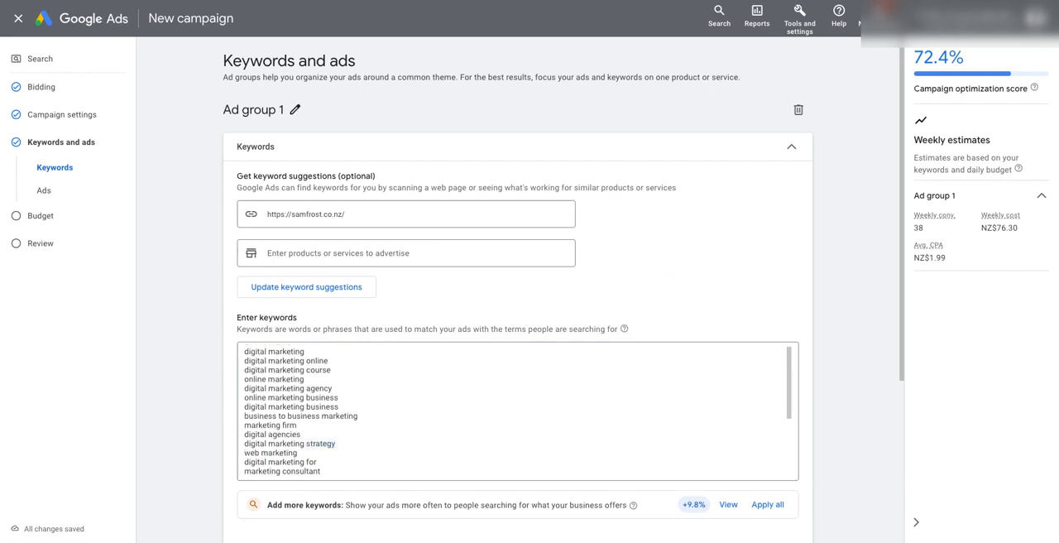
{"action": "left_click", "coordinate": [554, 458]}
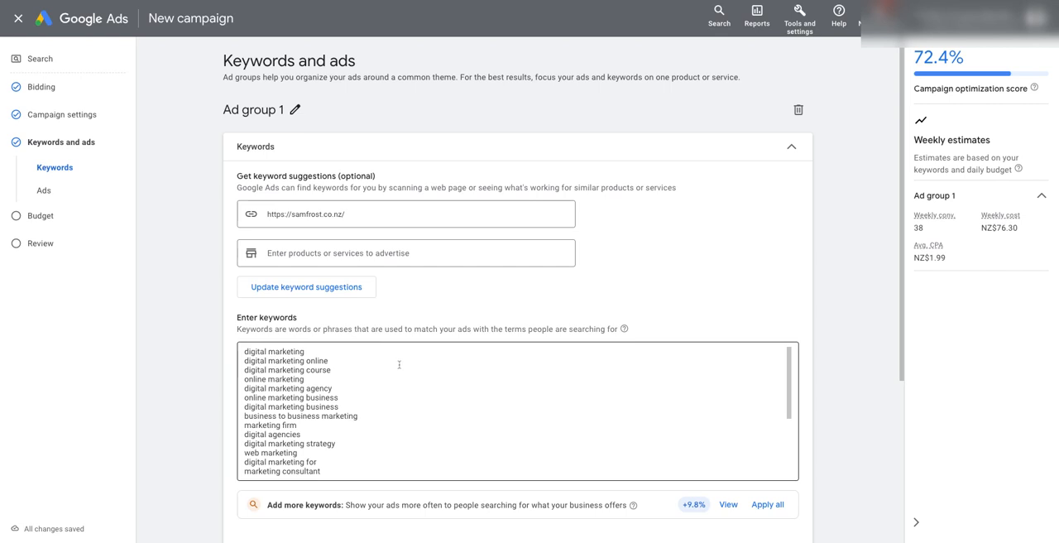
Read through the whole keyword list to its last entry, checking broad terms such as "digital marketing course" and "digital marketing" for relevance.
{"action": "scroll", "coordinate": [391, 364], "scroll_direction": "down", "scroll_amount": 1}
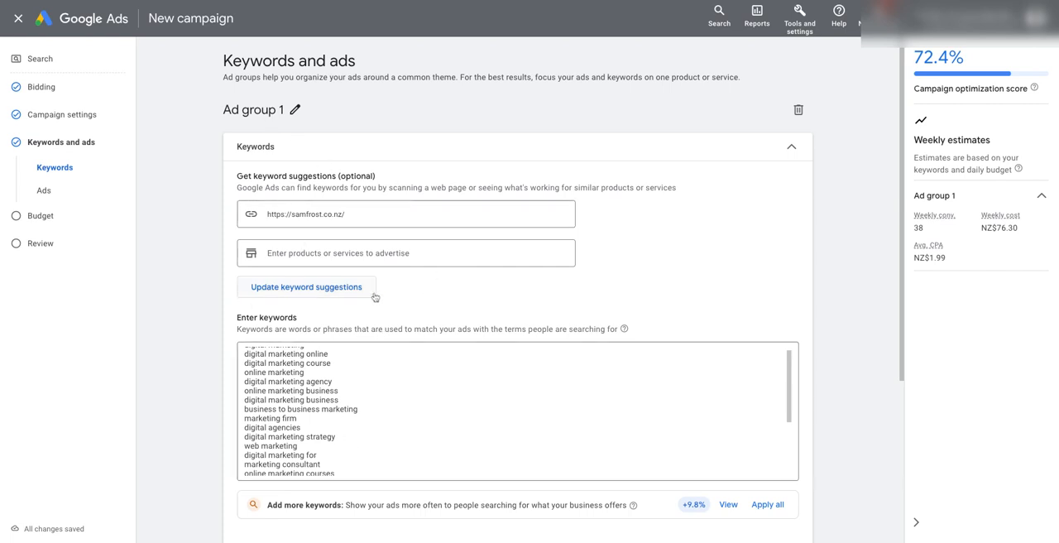
{"action": "scroll", "coordinate": [747, 293], "scroll_direction": "down", "scroll_amount": 5}
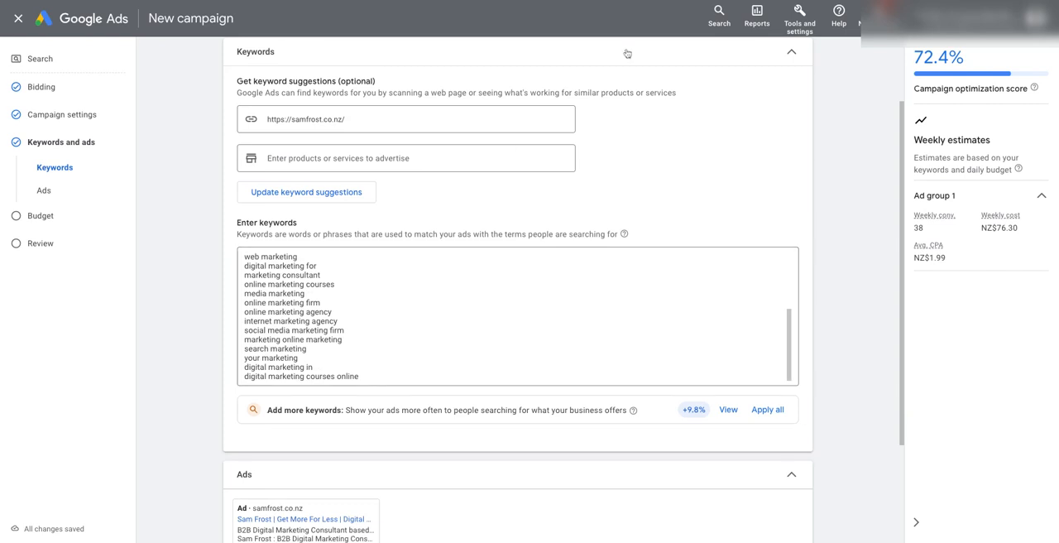
{"action": "scroll", "coordinate": [648, 172], "scroll_direction": "down", "scroll_amount": 1}
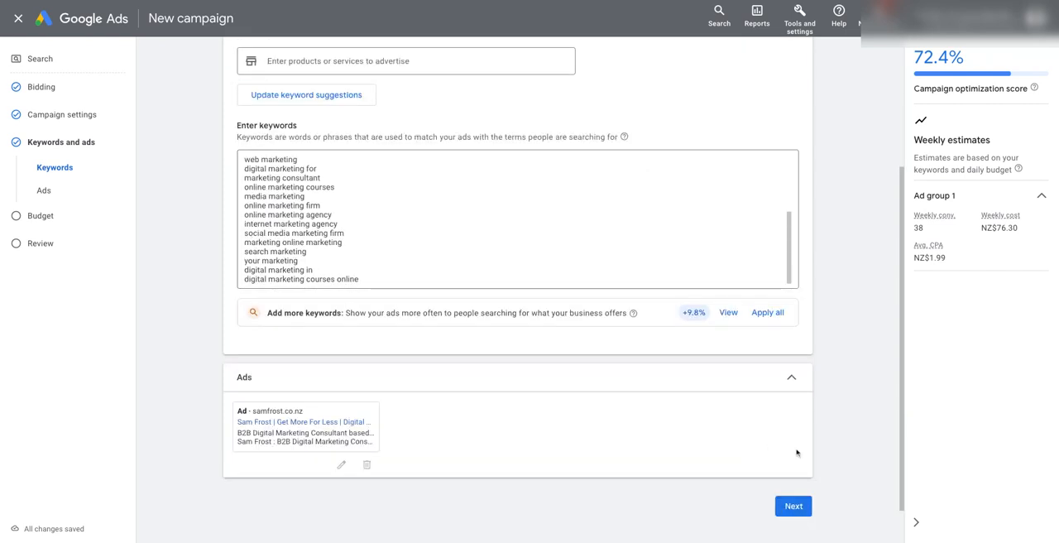
{"action": "scroll", "coordinate": [474, 406], "scroll_direction": "up", "scroll_amount": 5}
{"action": "scroll", "coordinate": [442, 411], "scroll_direction": "down", "scroll_amount": 1}
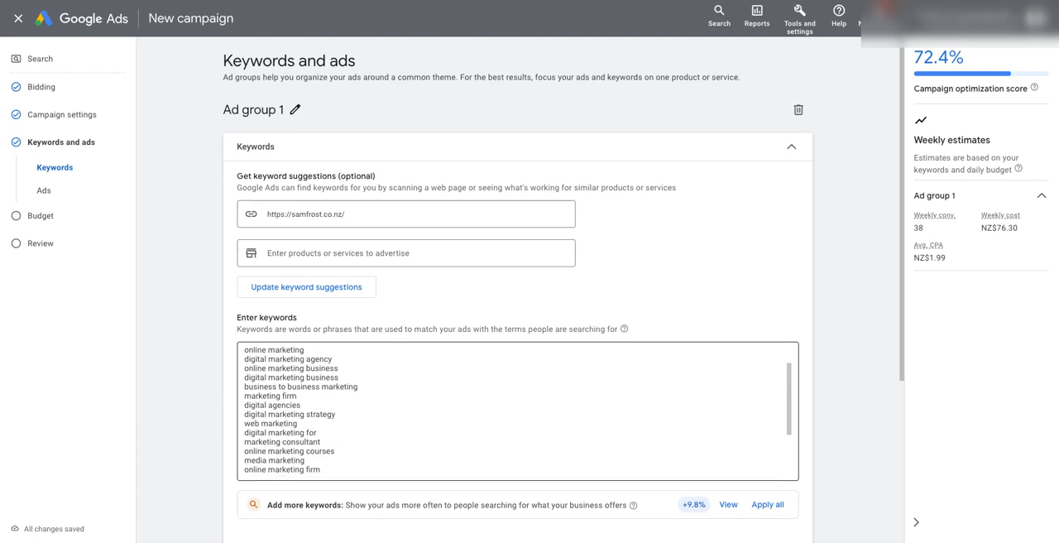
{"action": "scroll", "coordinate": [406, 409], "scroll_direction": "down", "scroll_amount": 1}
{"action": "left_click_drag", "start_coordinate": [362, 423], "coordinate": [233, 423]}
{"action": "scroll", "coordinate": [364, 403], "scroll_direction": "up", "scroll_amount": 2}
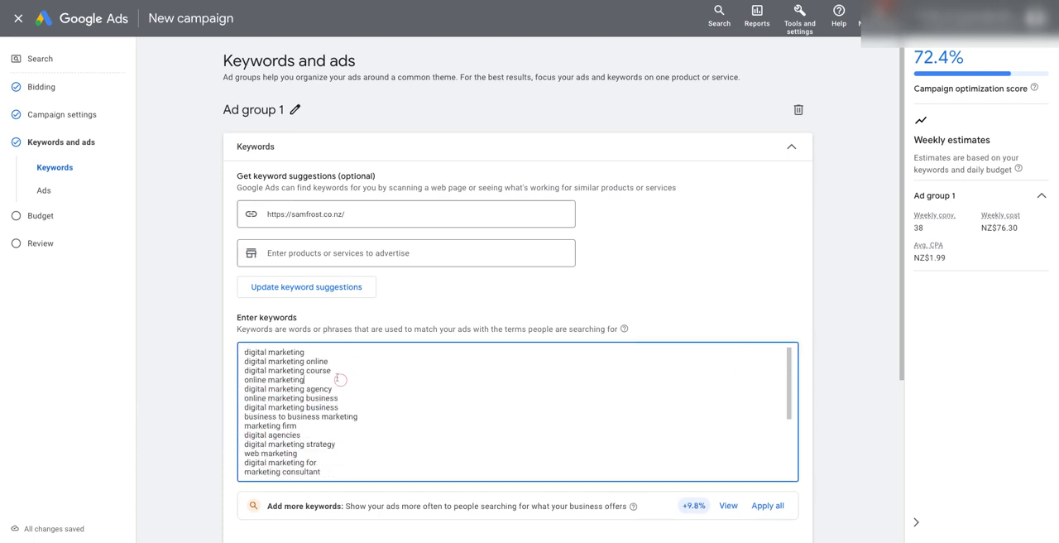
{"action": "left_click_drag", "start_coordinate": [341, 370], "coordinate": [228, 379]}
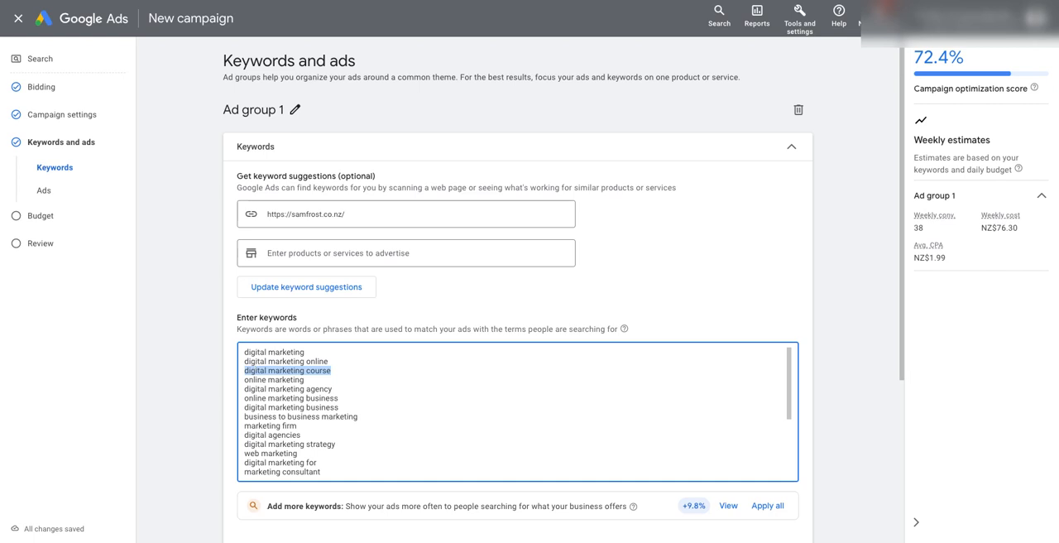
{"action": "left_click", "coordinate": [346, 409]}
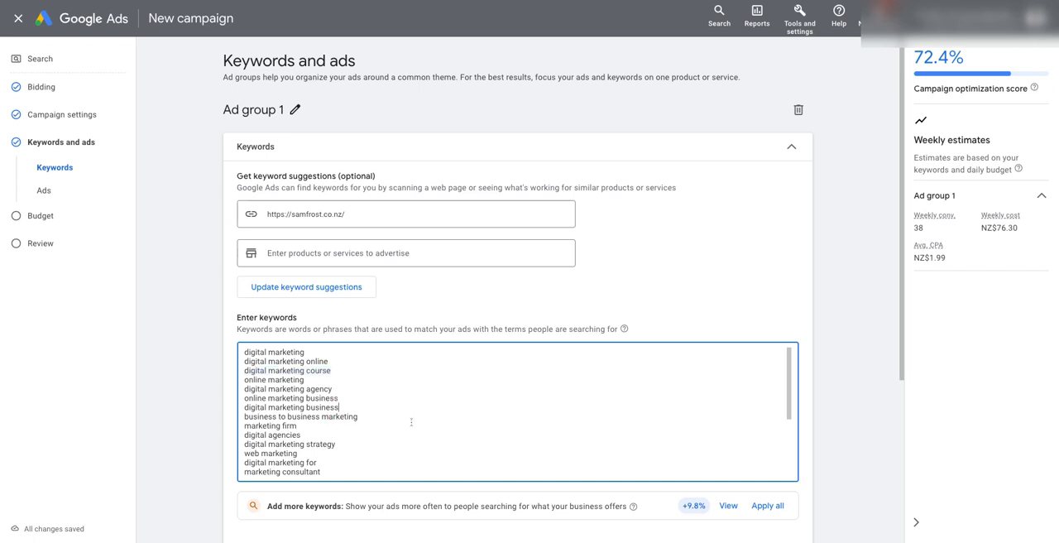
{"action": "left_click_drag", "start_coordinate": [325, 353], "coordinate": [238, 349]}
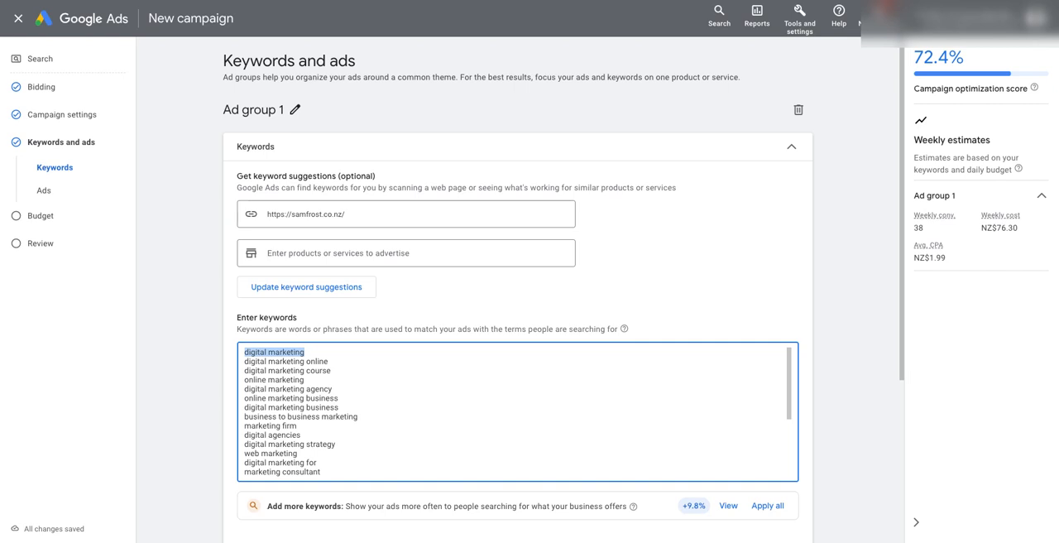
{"action": "scroll", "coordinate": [391, 381], "scroll_direction": "down", "scroll_amount": 1}
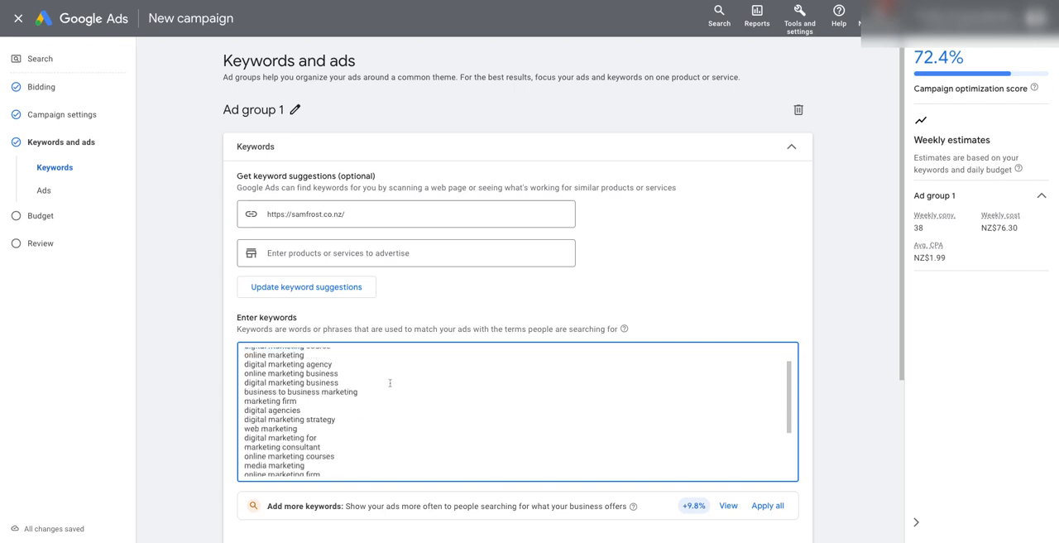
{"action": "scroll", "coordinate": [390, 382], "scroll_direction": "down", "scroll_amount": 3}
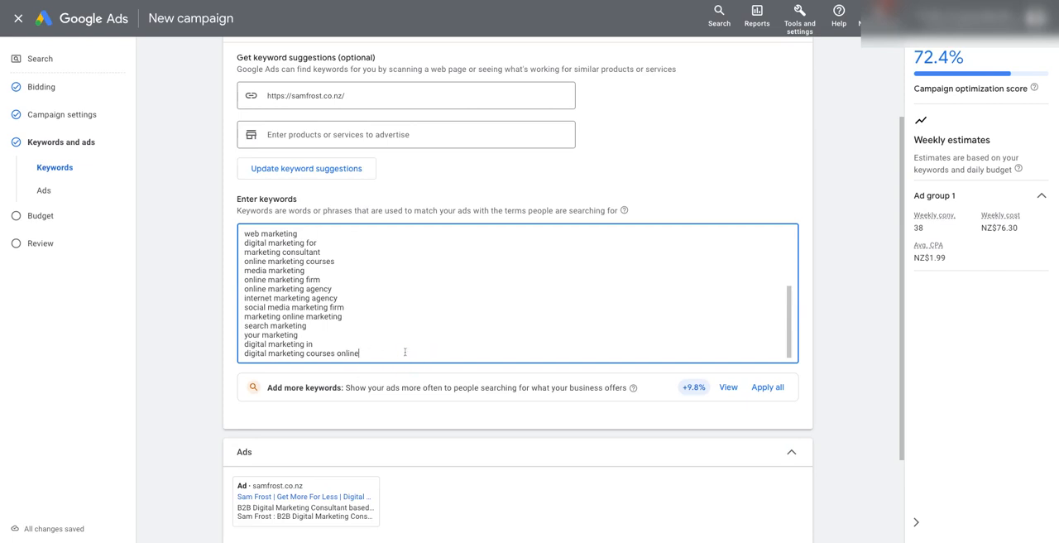
{"action": "scroll", "coordinate": [399, 348], "scroll_direction": "up", "scroll_amount": 2}
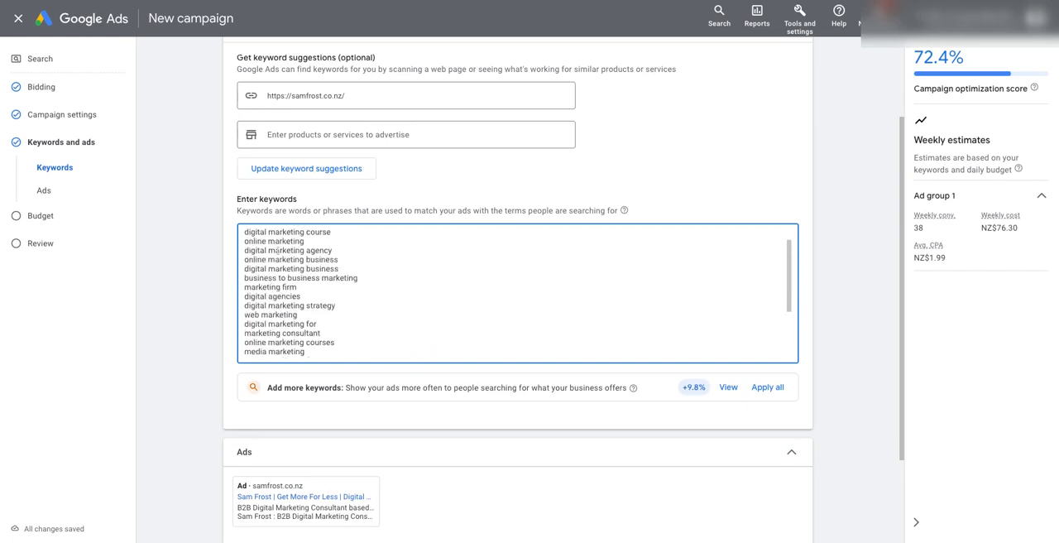
Enclose the keyword "digital marketing course" in quotation marks to make it phrase match.
{"action": "left_click", "coordinate": [247, 232]}
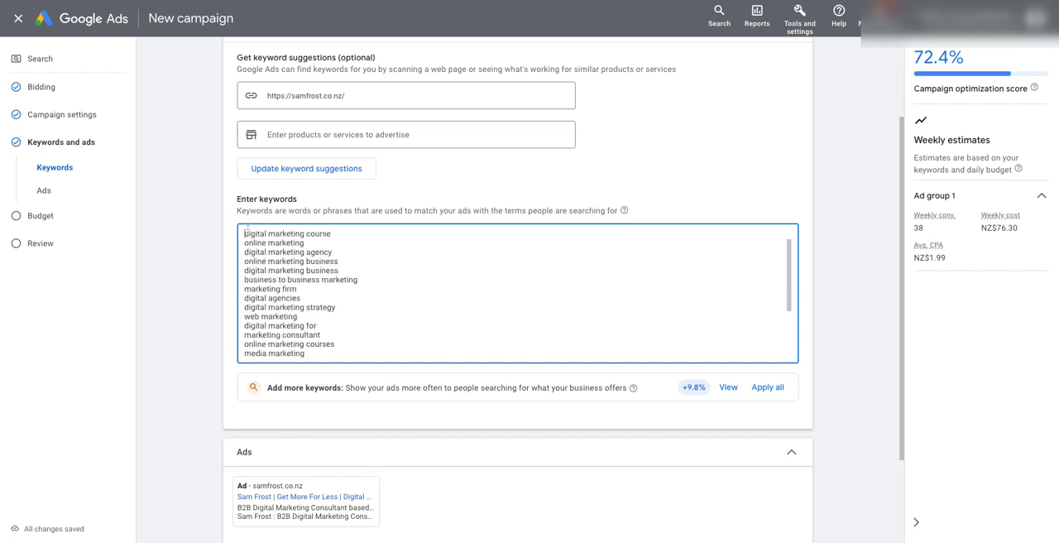
{"action": "type", "text": "\""}
{"action": "left_click", "coordinate": [365, 233]}
{"action": "type", "text": "\""}
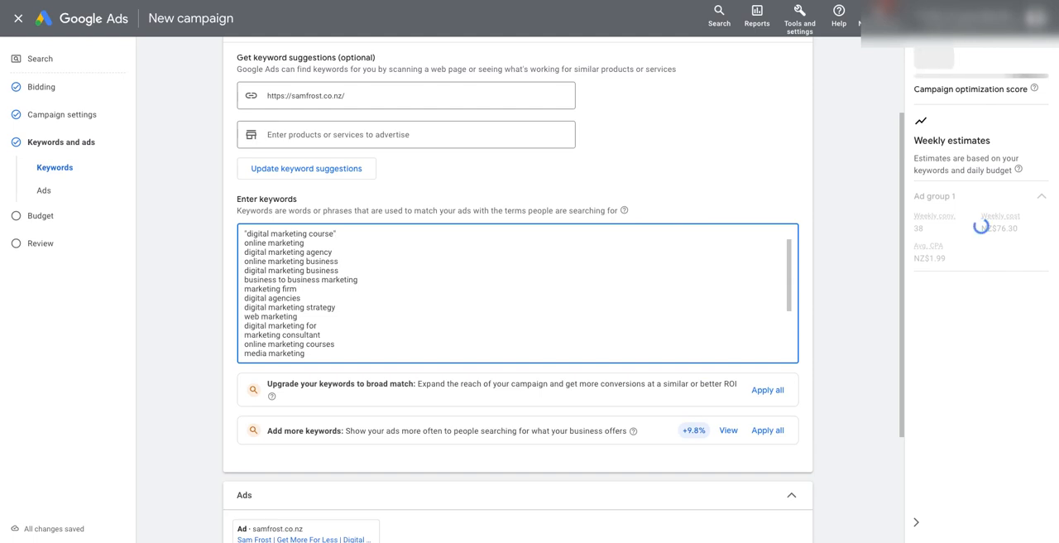
Delete all the suggested keywords from the ad group's keyword list.
{"action": "key", "text": "ctrl+a"}
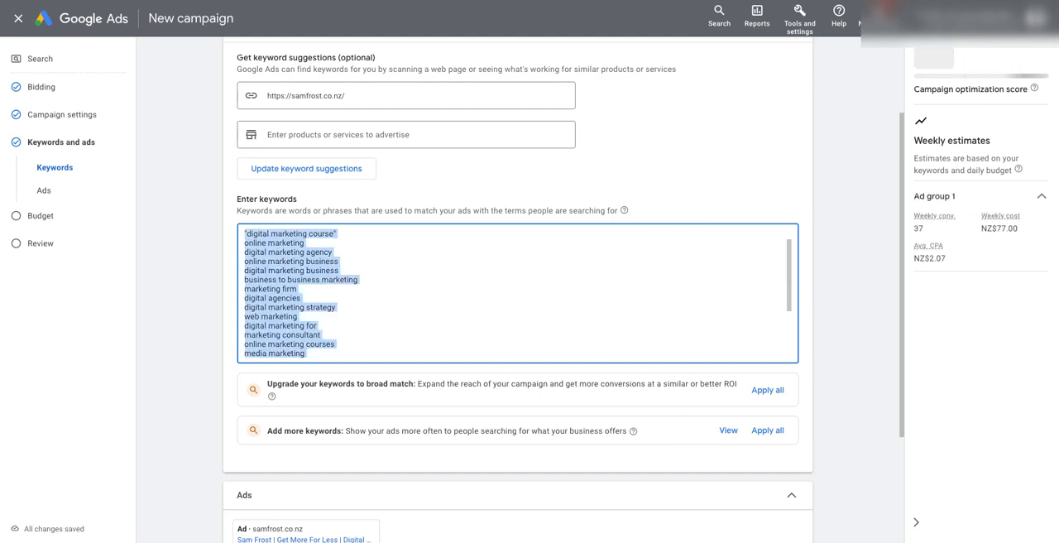
{"action": "key", "text": "BackSpace"}
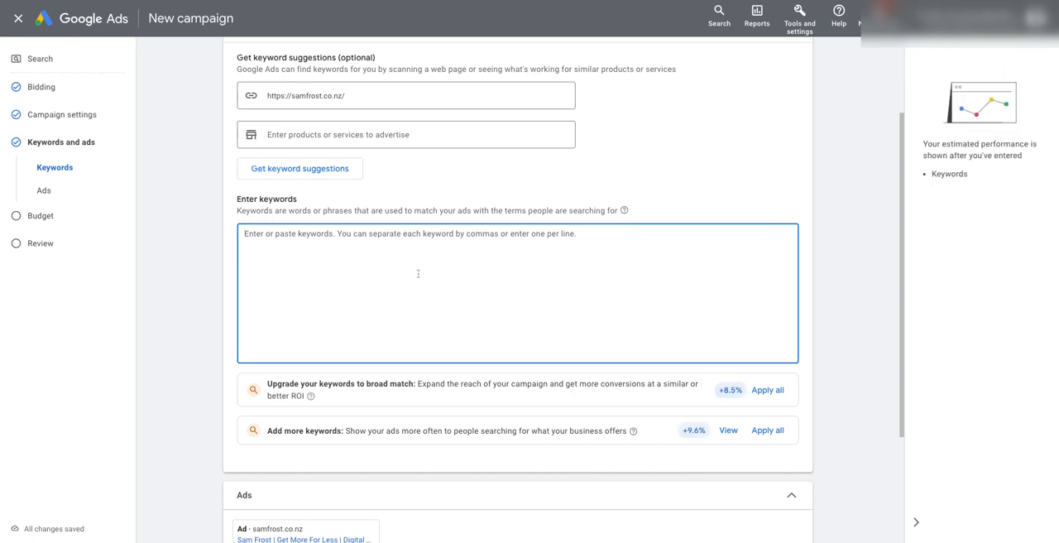
{"action": "scroll", "coordinate": [418, 273], "scroll_direction": "up", "scroll_amount": 3}
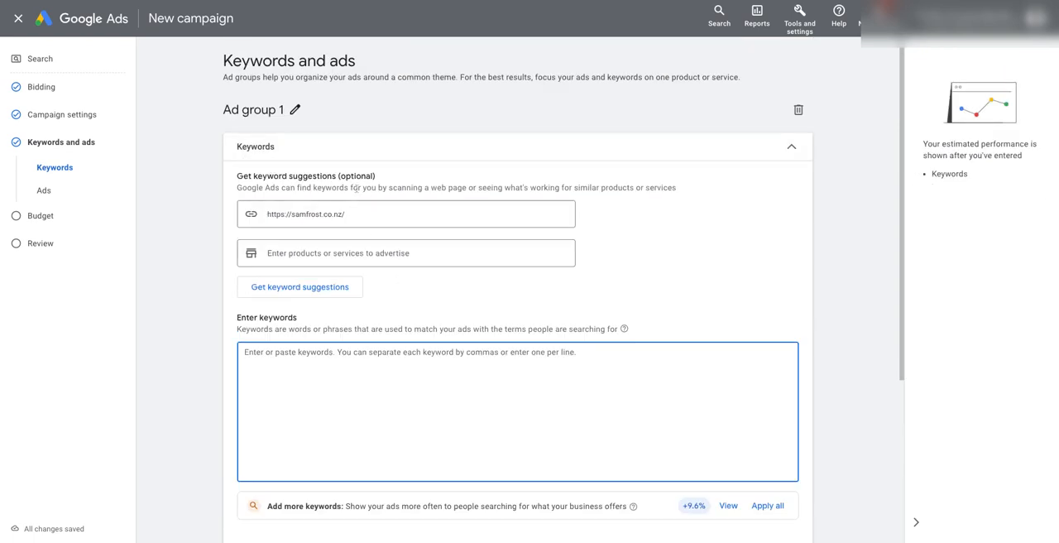
{"action": "left_click_drag", "start_coordinate": [269, 215], "coordinate": [369, 213]}
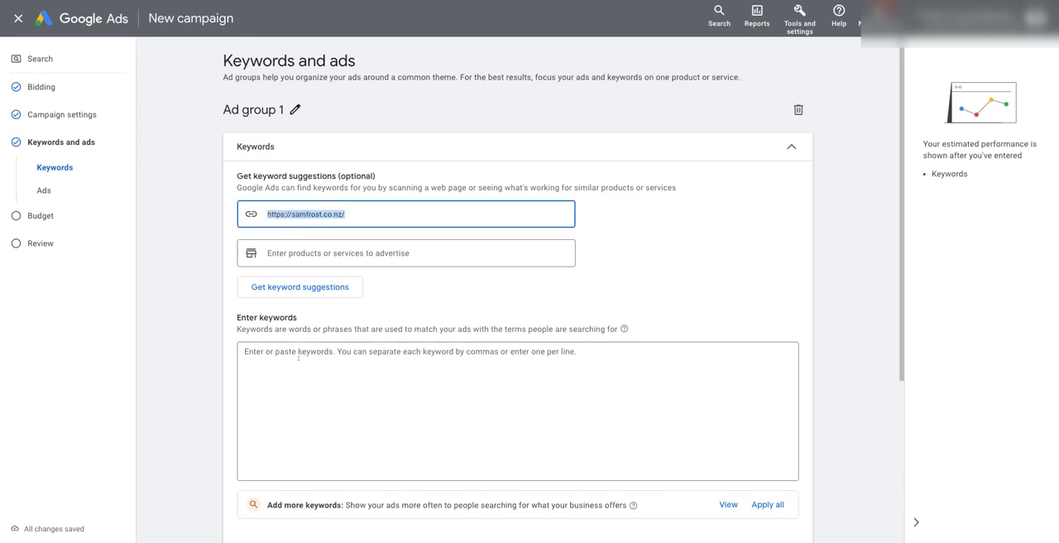
{"action": "left_click", "coordinate": [320, 396]}
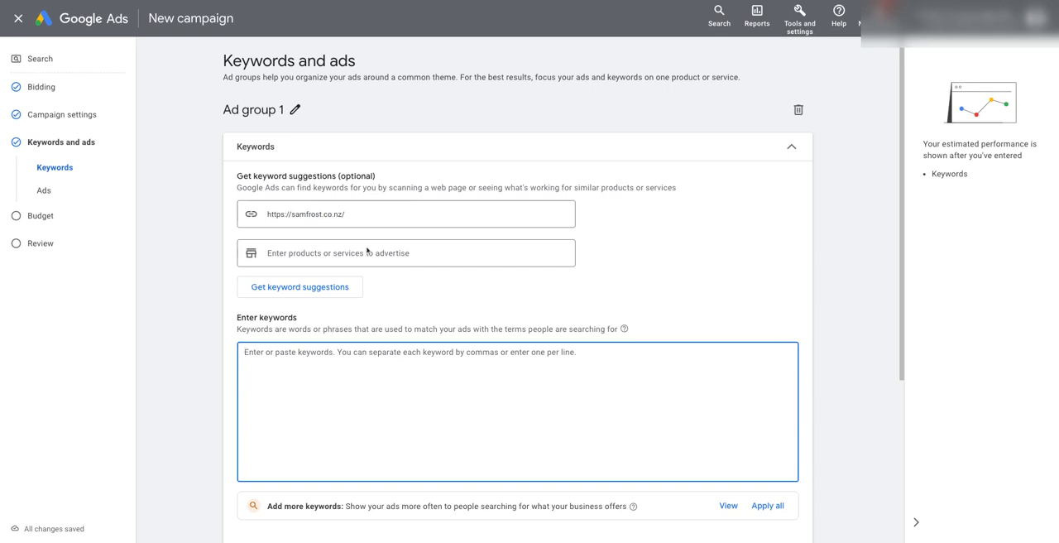
Rename the ad group as "PPC Management".
{"action": "left_click", "coordinate": [296, 109]}
{"action": "key", "text": "ctrl+a"}
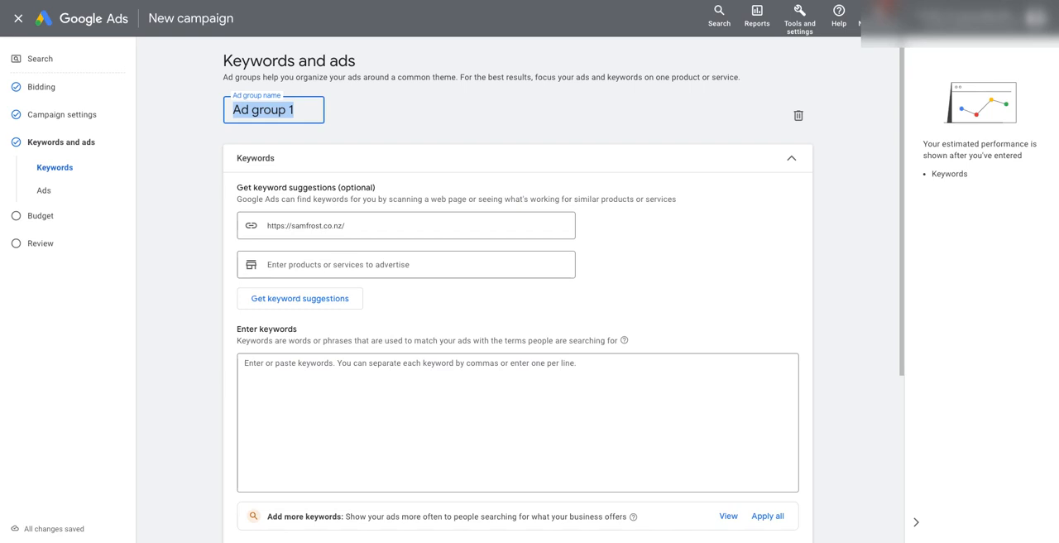
{"action": "type", "text": "PPC Management"}
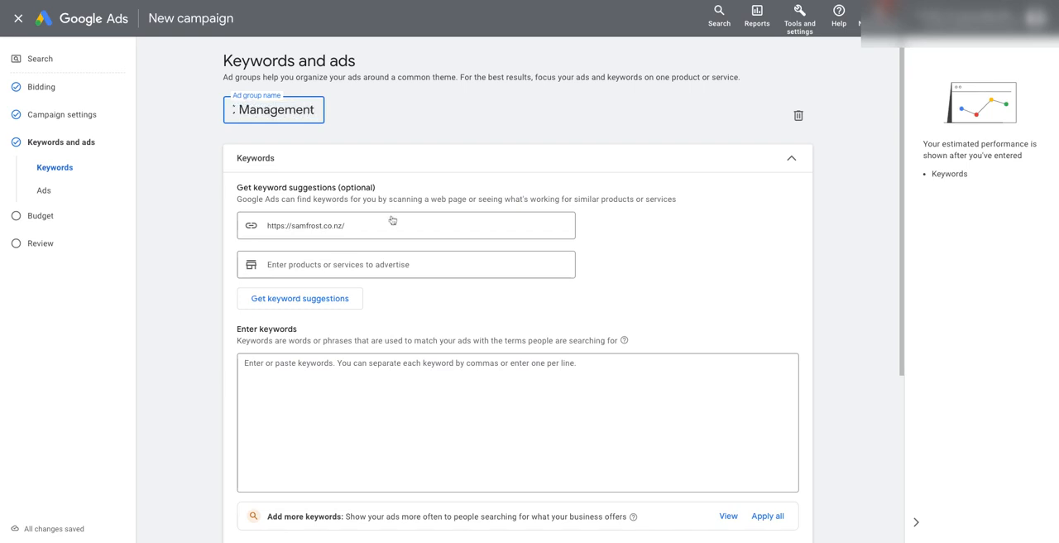
Enter "ppc ad setup" in quotation marks as an example keyword, and clear it from the keyword list.
{"action": "left_click", "coordinate": [393, 411]}
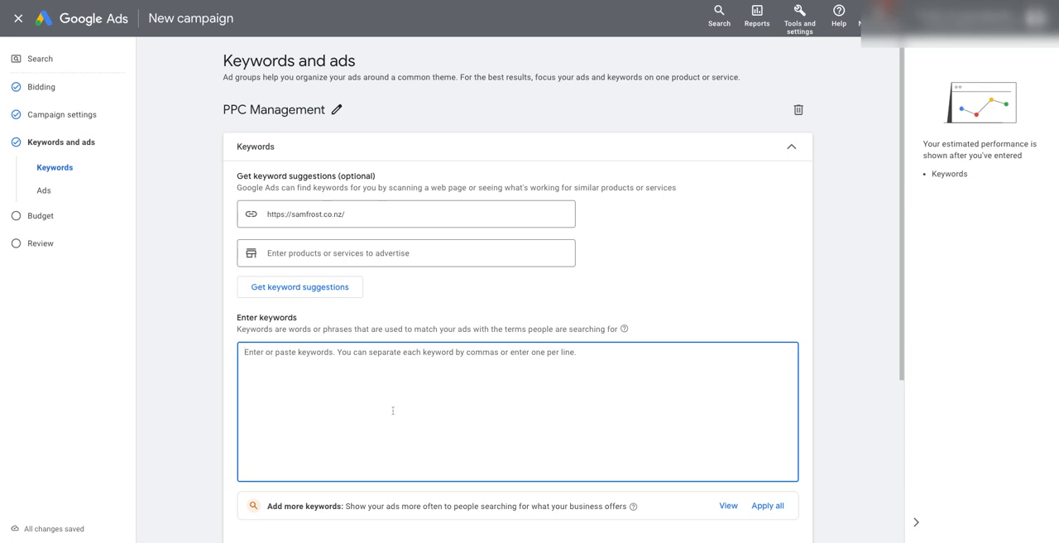
{"action": "type", "text": "\"ppc ad"}
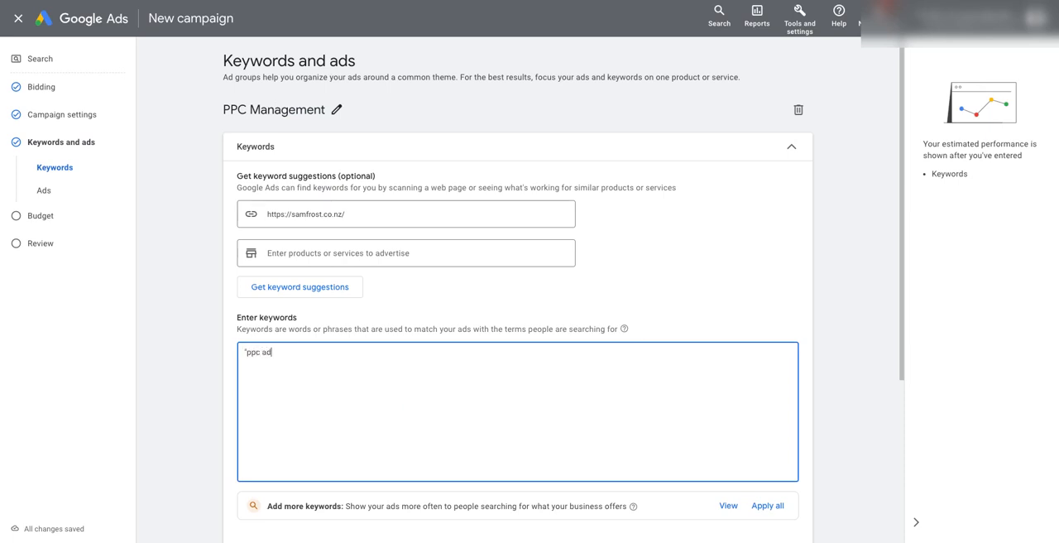
{"action": "type", "text": " setup"}
{"action": "left_click_drag", "start_coordinate": [325, 359], "coordinate": [243, 349]}
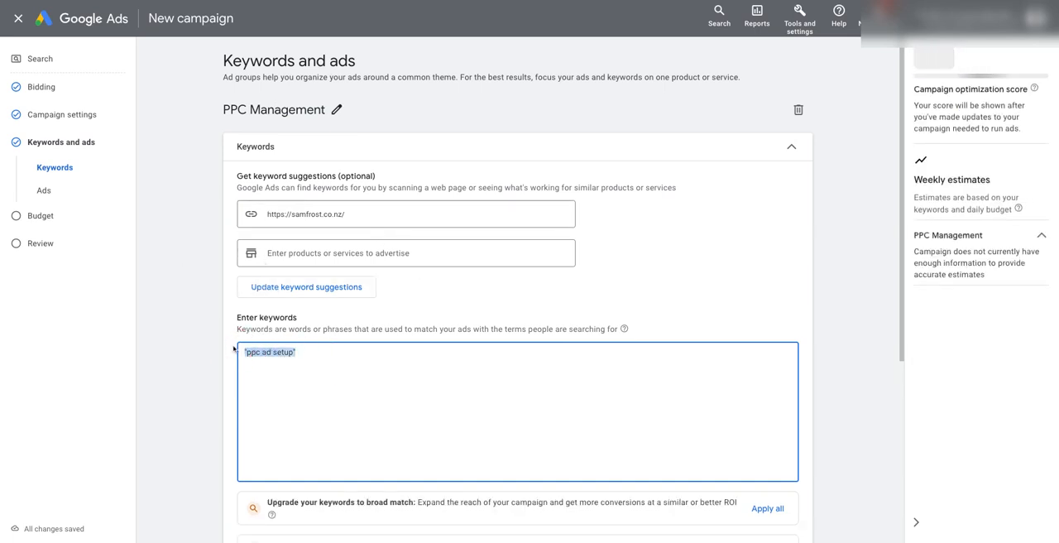
{"action": "key", "text": "BackSpace"}
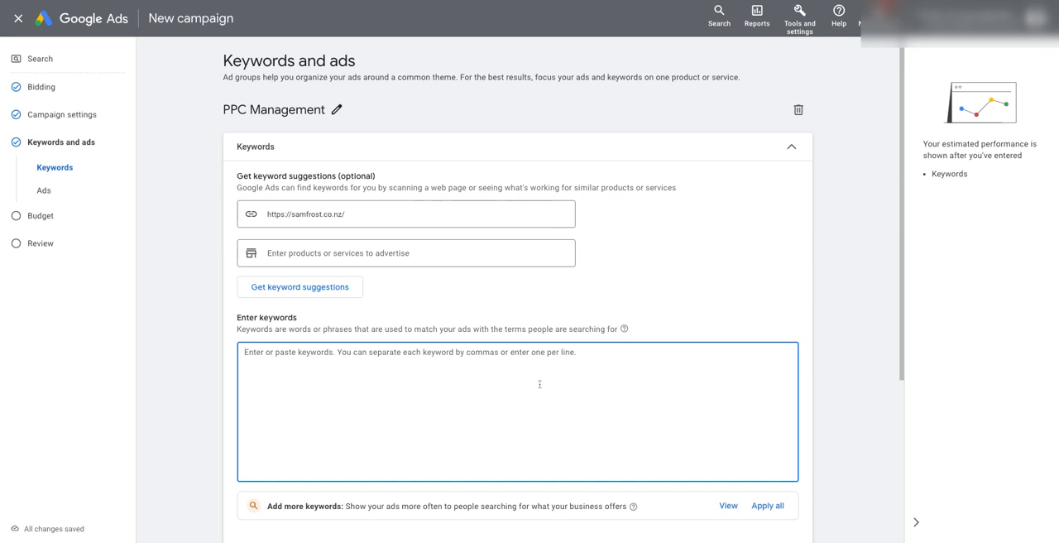
Clear the website URL from the keyword suggestion source.
{"action": "left_click_drag", "start_coordinate": [649, 377], "coordinate": [234, 357]}
{"action": "scroll", "coordinate": [319, 393], "scroll_direction": "down", "scroll_amount": 1}
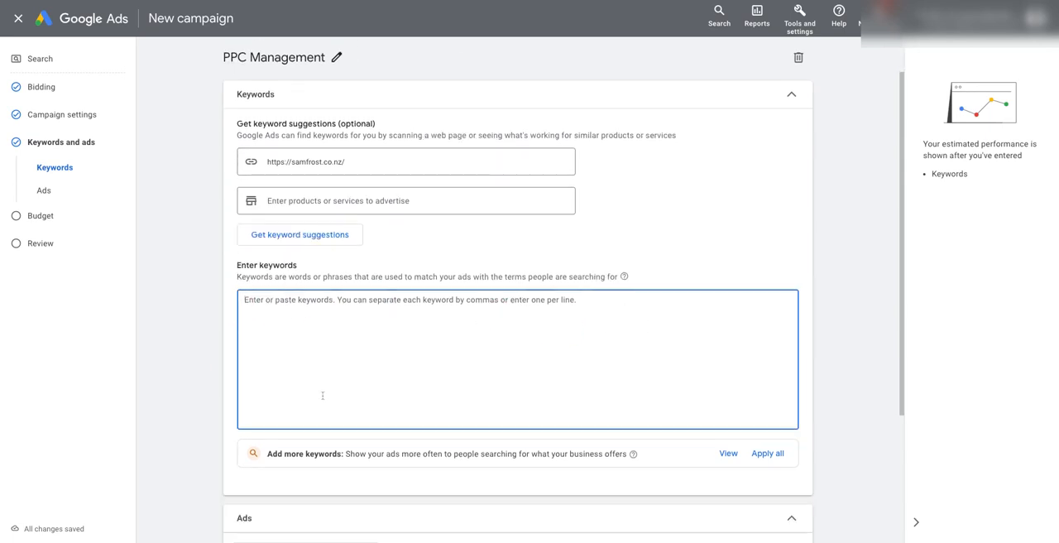
{"action": "left_click_drag", "start_coordinate": [377, 161], "coordinate": [251, 157]}
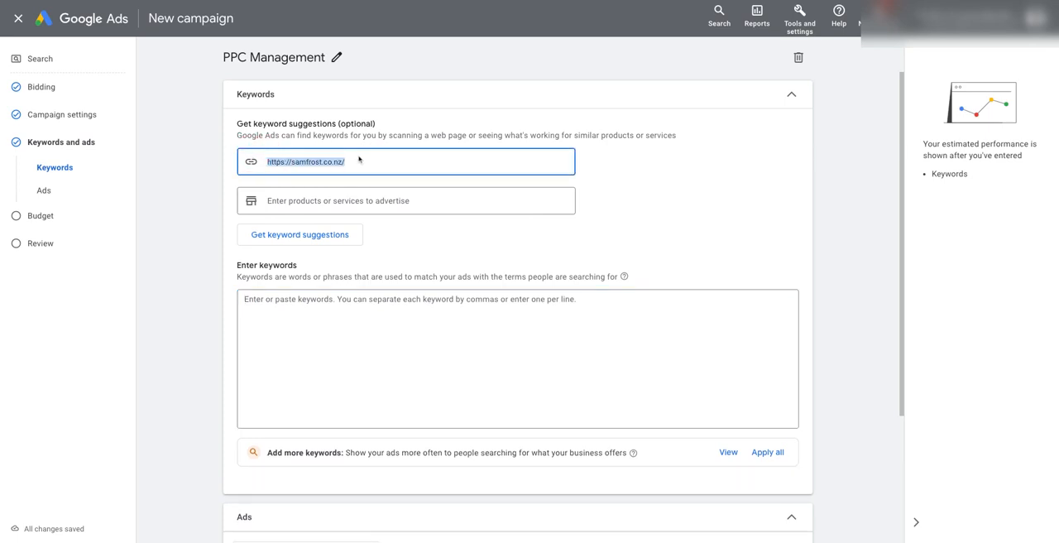
{"action": "key", "text": "BackSpace"}
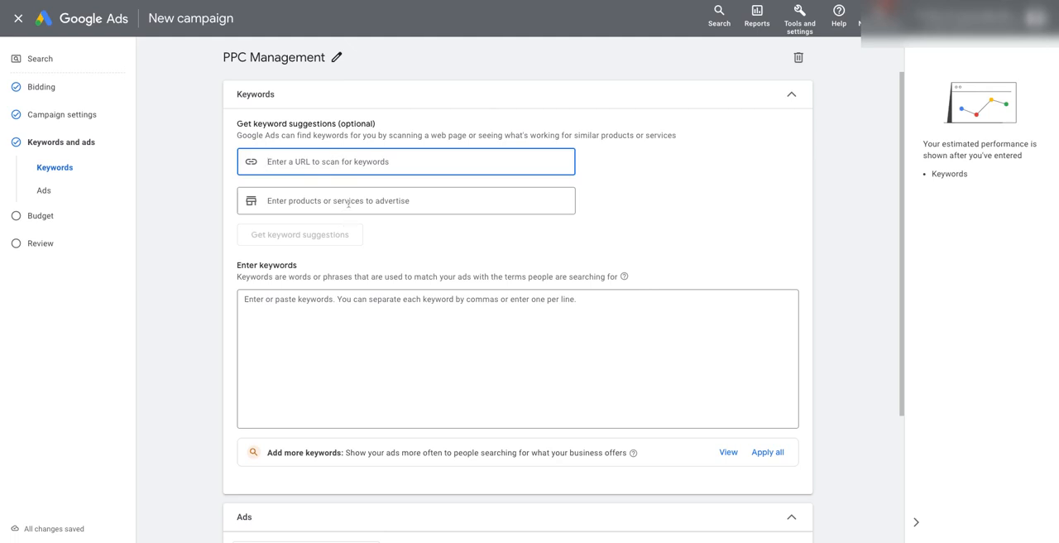
Get keyword suggestions for the product or service "hotel near me".
{"action": "left_click", "coordinate": [347, 203]}
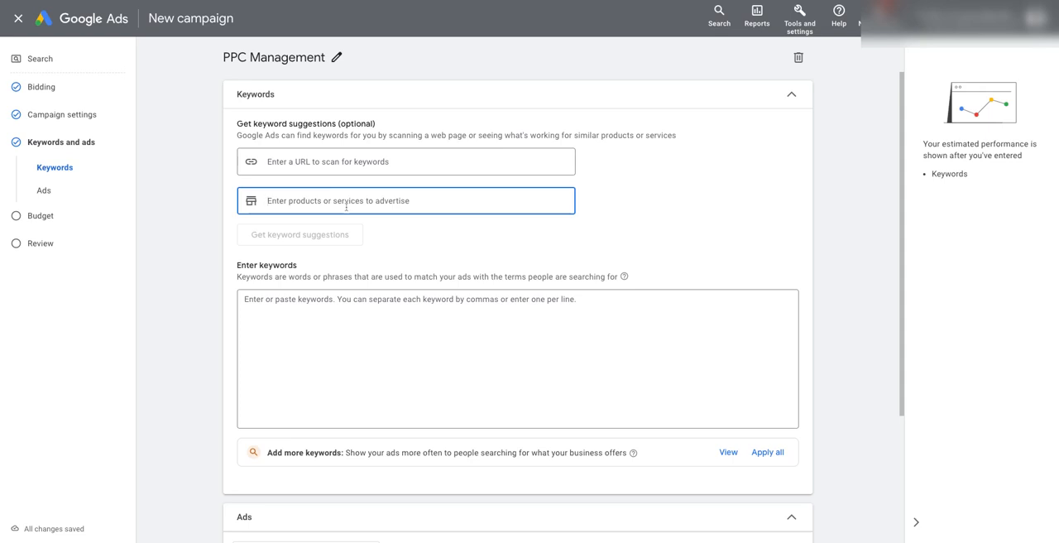
{"action": "type", "text": "hotel neart"}
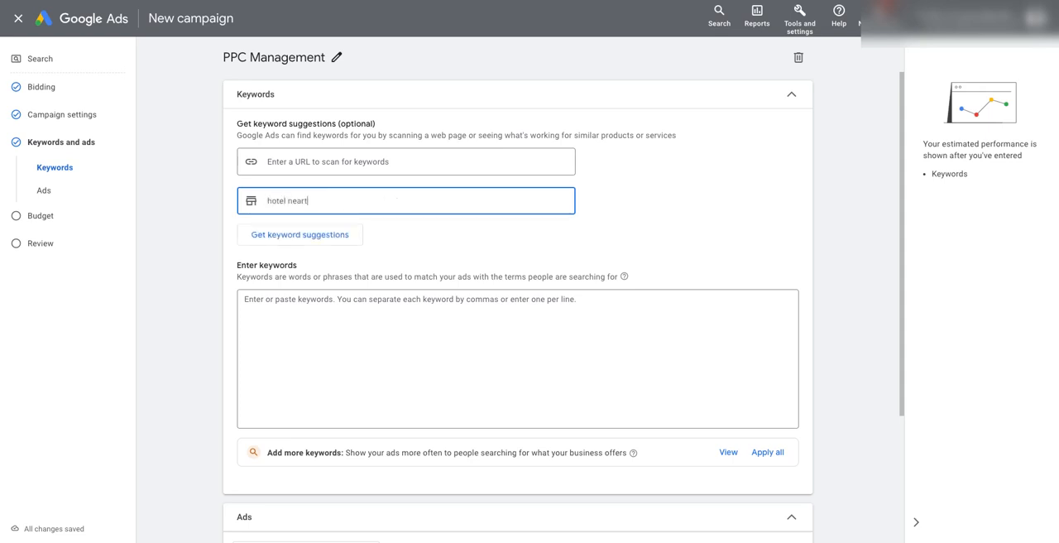
{"action": "key", "text": "BackSpace"}
{"action": "type", "text": "me"}
{"action": "left_click", "coordinate": [332, 235]}
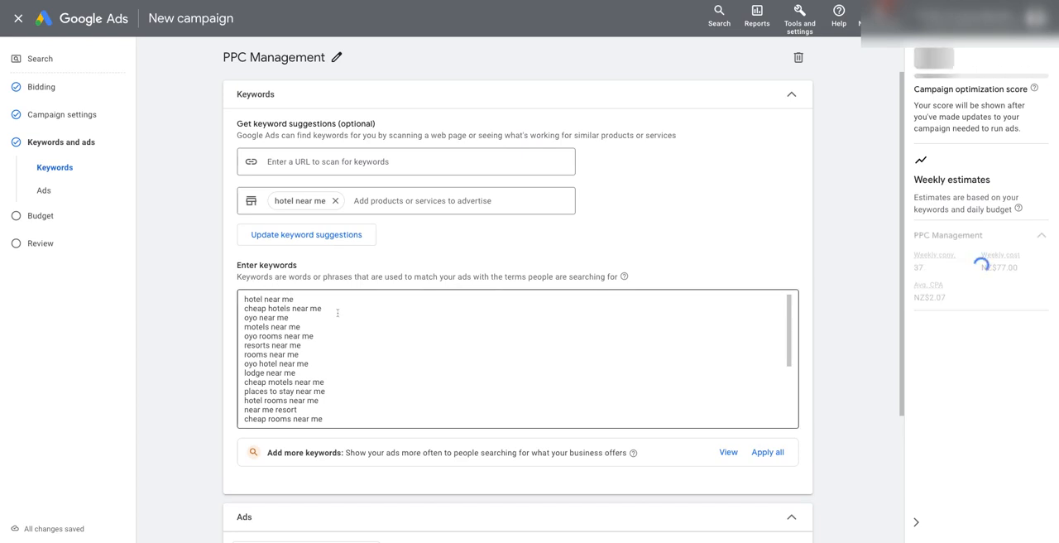
Examine the suggested keywords for low-price terms such as "cheap hotels near me" and "cheap motels near me".
{"action": "left_click", "coordinate": [212, 57]}
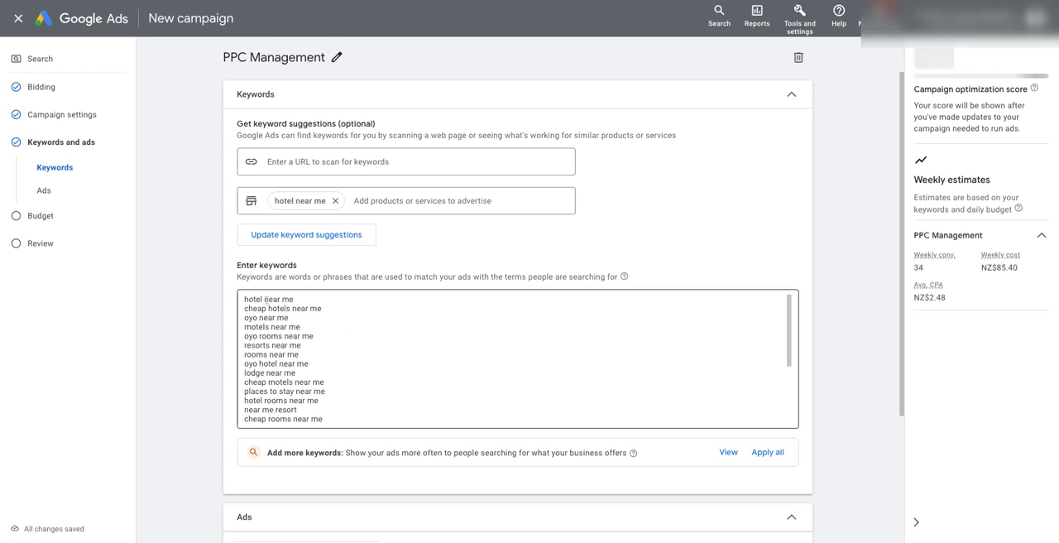
{"action": "left_click_drag", "start_coordinate": [277, 308], "coordinate": [344, 311]}
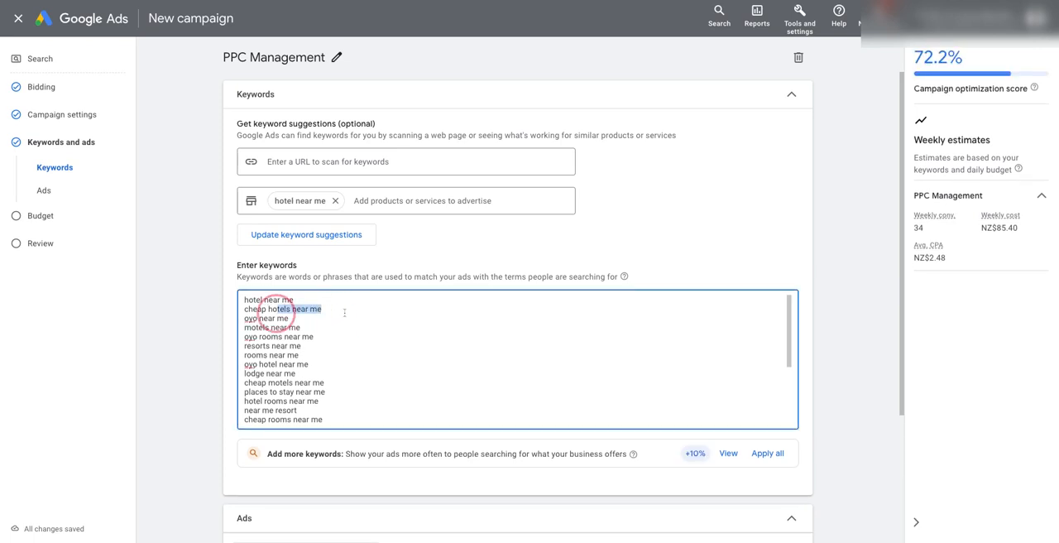
{"action": "left_click_drag", "start_coordinate": [326, 384], "coordinate": [245, 379]}
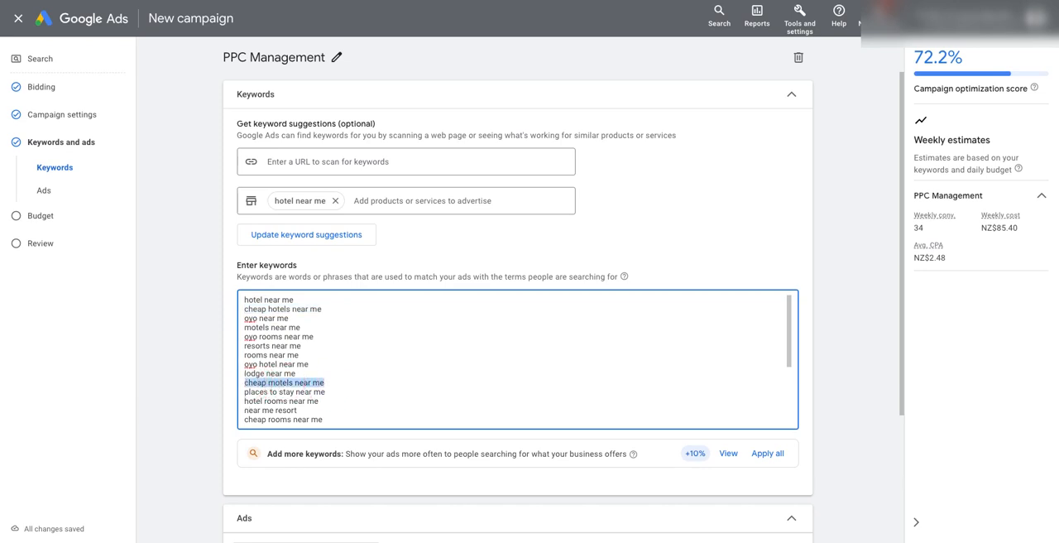
{"action": "left_click", "coordinate": [279, 311]}
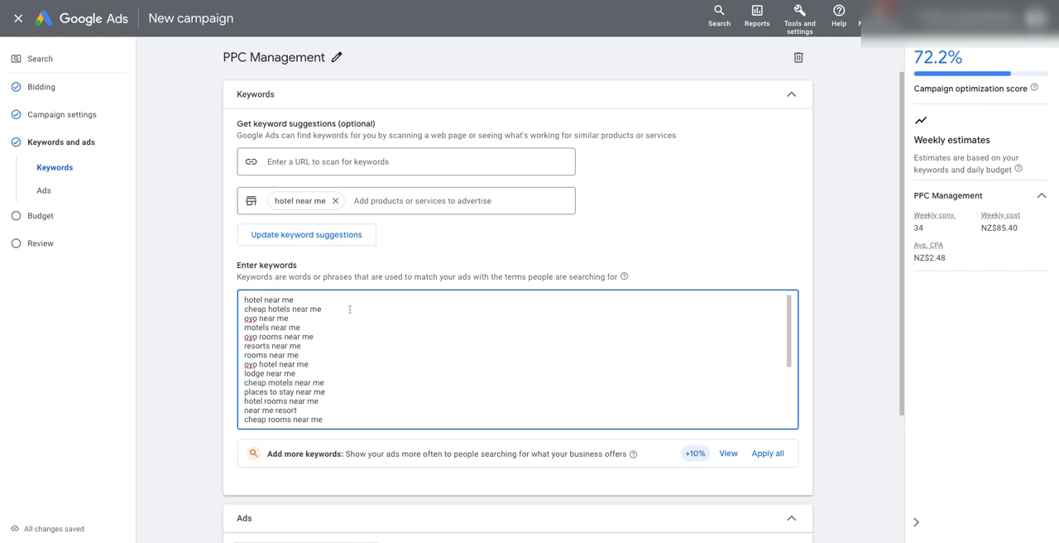
{"action": "left_click_drag", "start_coordinate": [350, 309], "coordinate": [232, 308]}
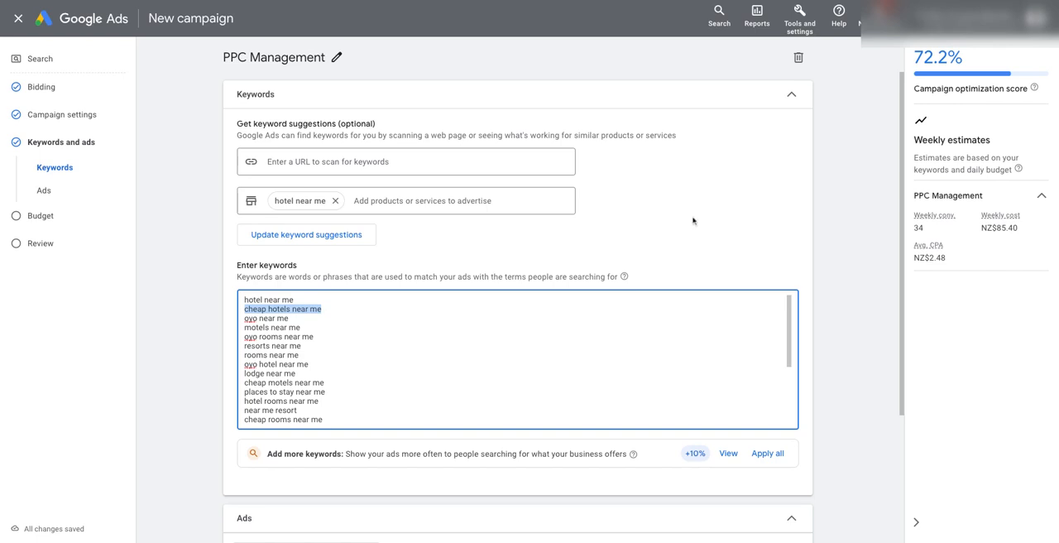
{"action": "left_click", "coordinate": [161, 217]}
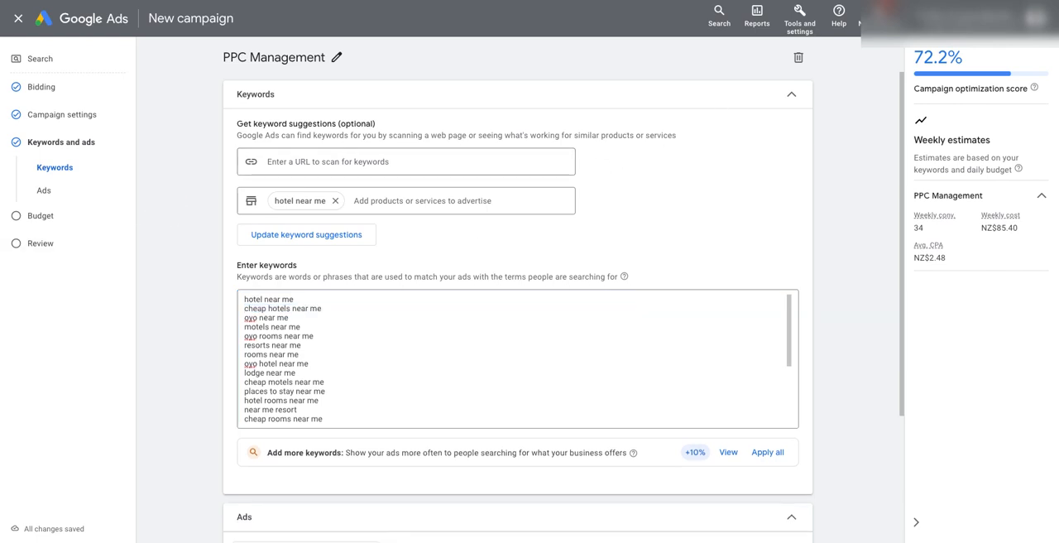